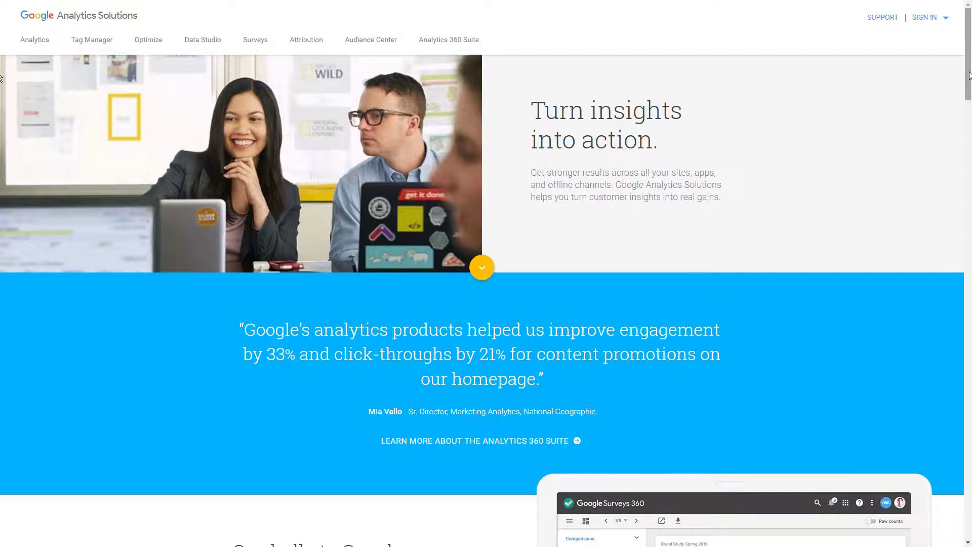
mouse_move(969, 69)
mouse_down()
mouse_move(969, 106)
mouse_move(969, 51)
mouse_up()
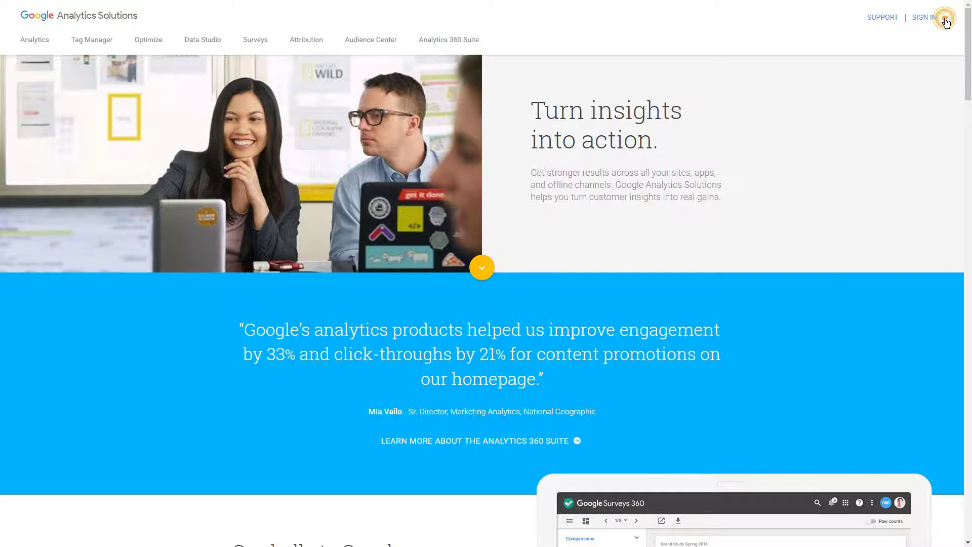
Step: From the Google products menu, reach Analytics and begin signing up for a new account
click(947, 23)
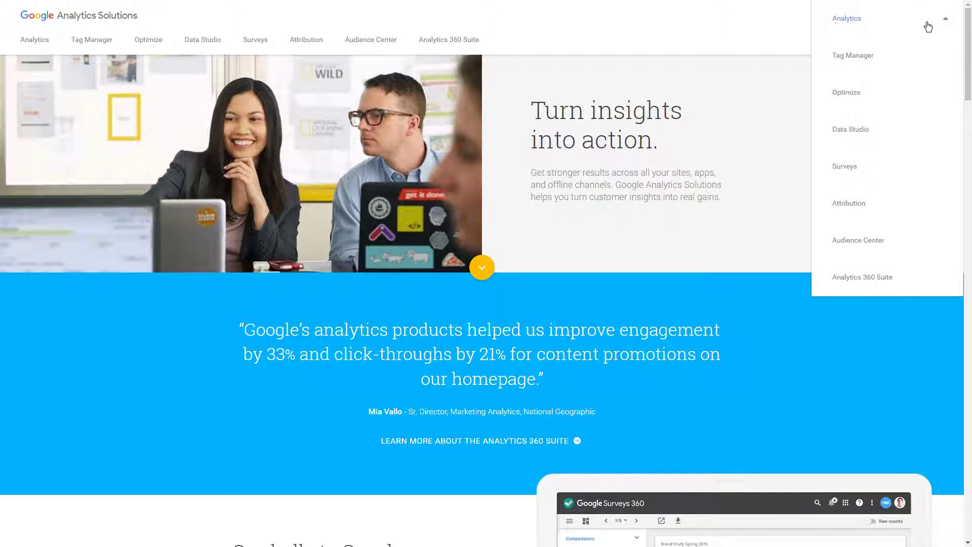
click(847, 20)
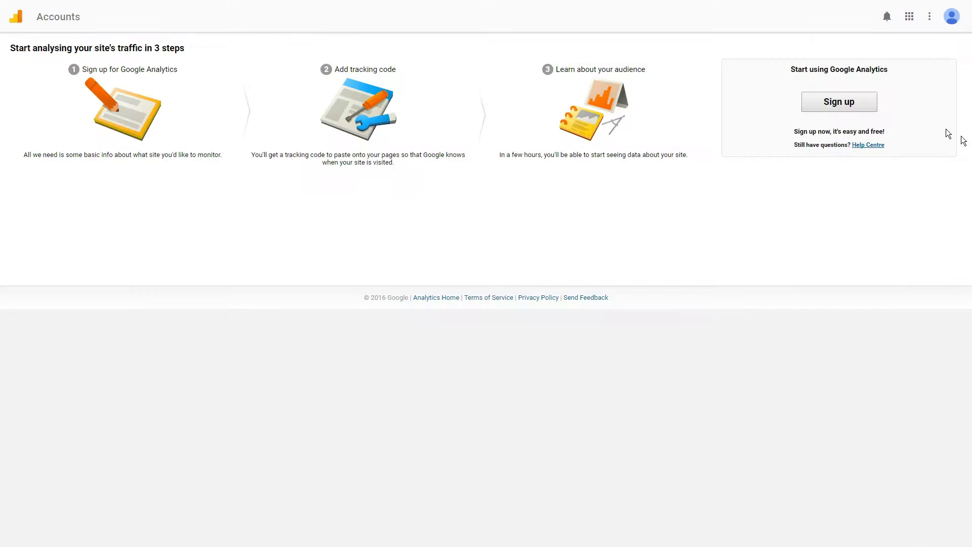
click(839, 101)
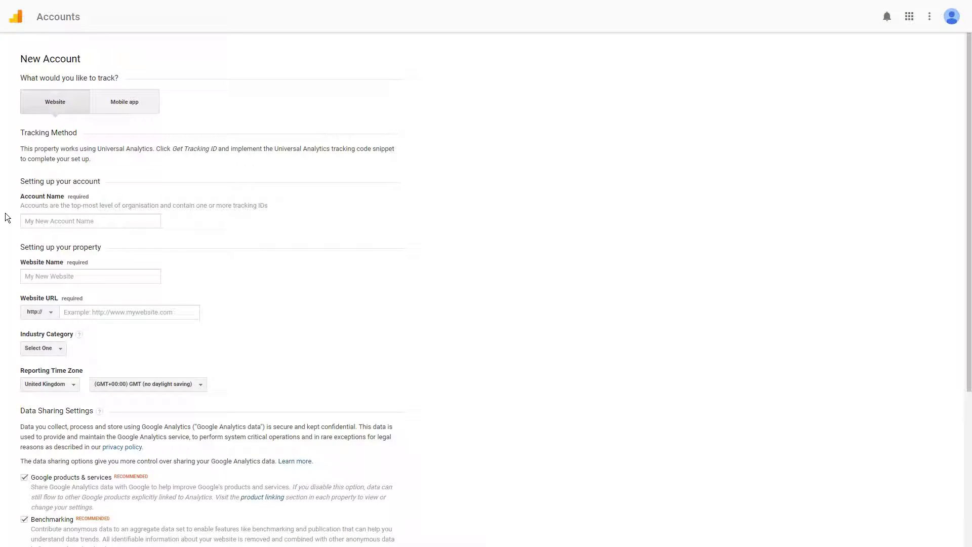
Step: Create account Teste Purpose, property testing for demo.howtobeonline.com, industry Computers and Electronics, and get its tracking ID
click(73, 221)
text(Teste Purpose)
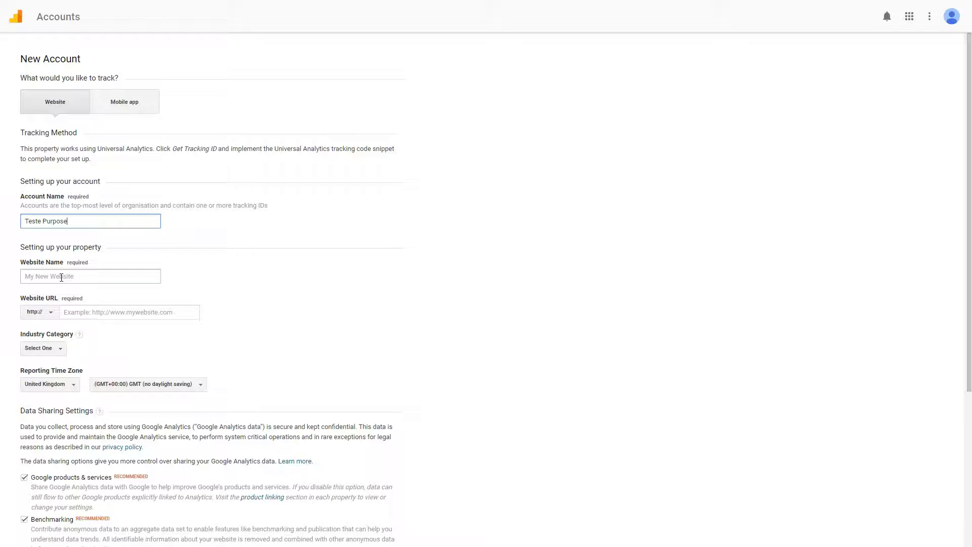
click(61, 276)
text(testing)
click(80, 313)
text(demo.howtobeonline.com)
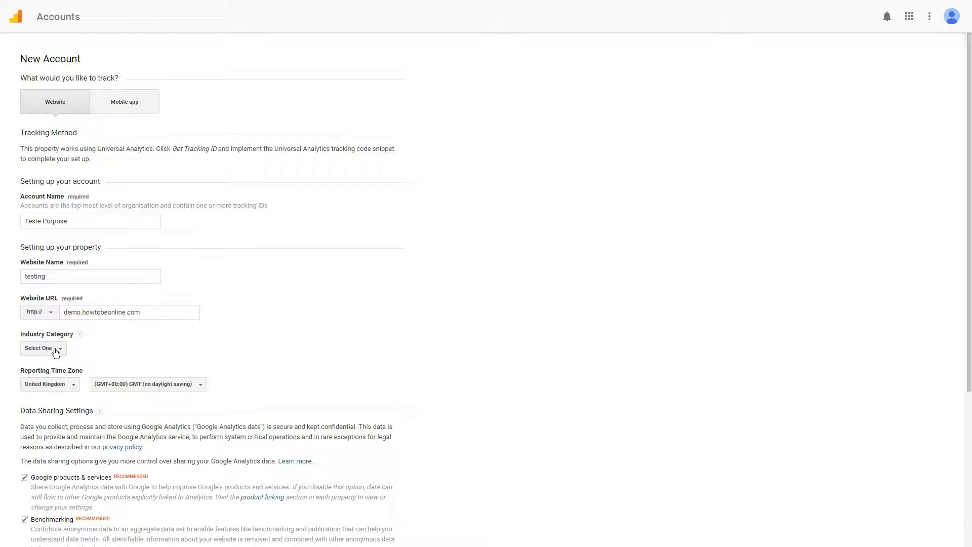
click(56, 350)
click(65, 458)
scroll(74, 304, down, 3)
click(72, 182)
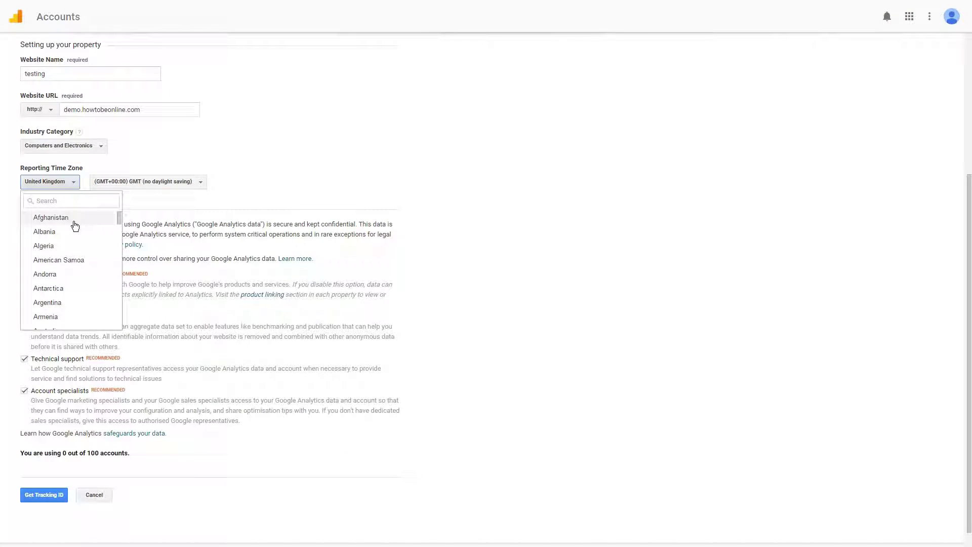
click(40, 498)
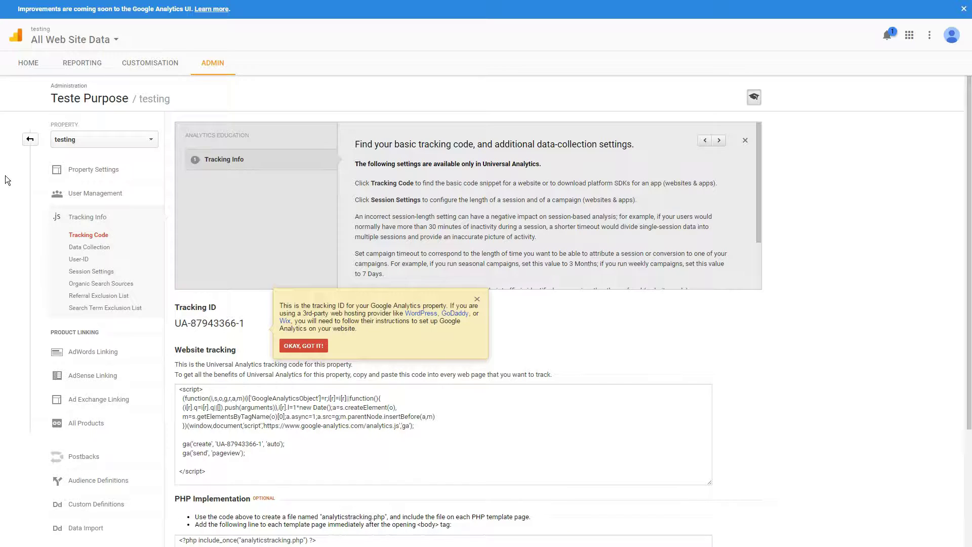
Step: Copy tracking ID UA-87943366-1 and dismiss the tip about it
drag(175, 327, 245, 327)
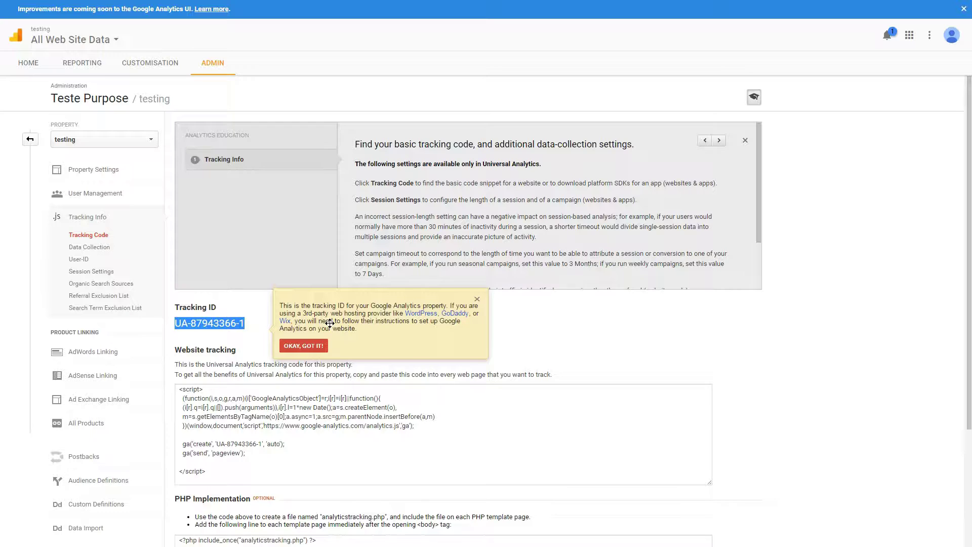
click(305, 346)
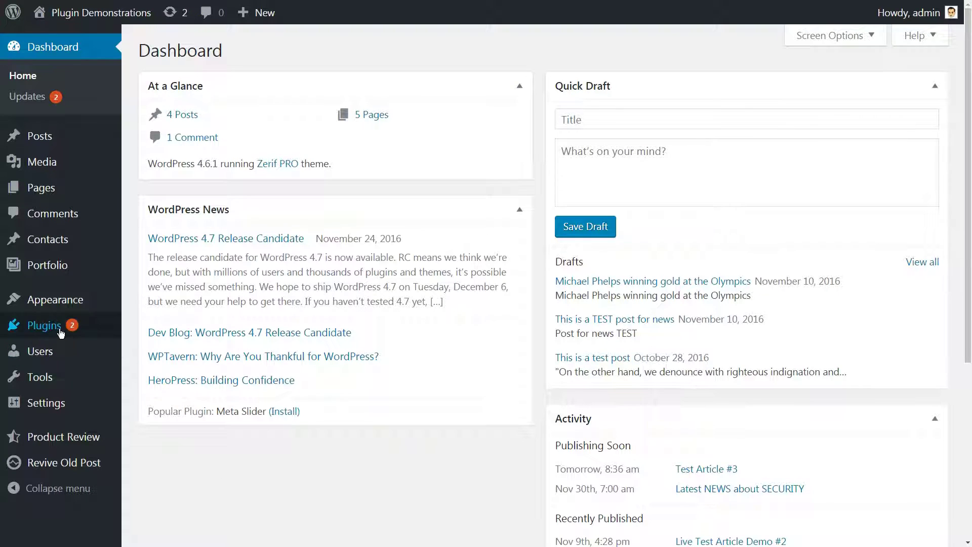
Step: Install and activate the Google Analytics by MonsterInsights plugin from Add New Plugins
click(153, 351)
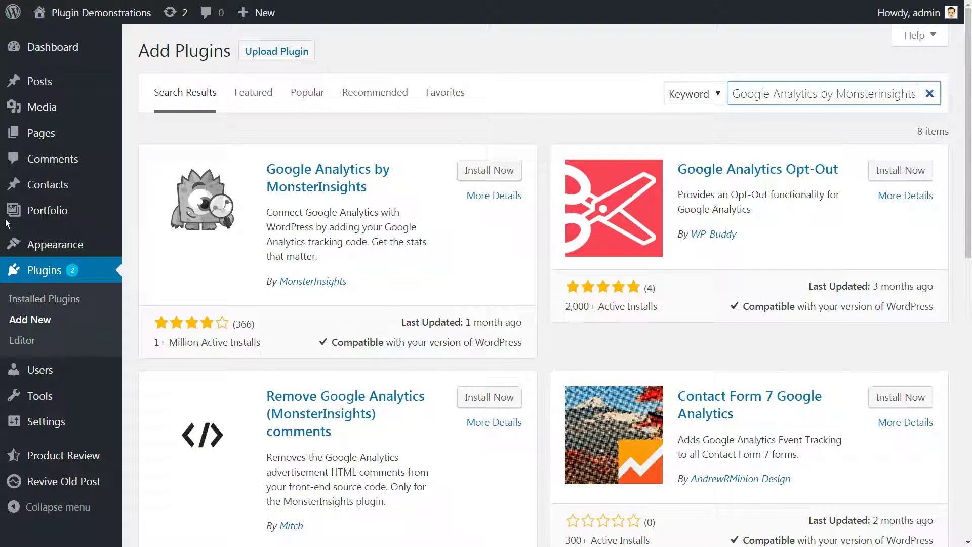
click(480, 173)
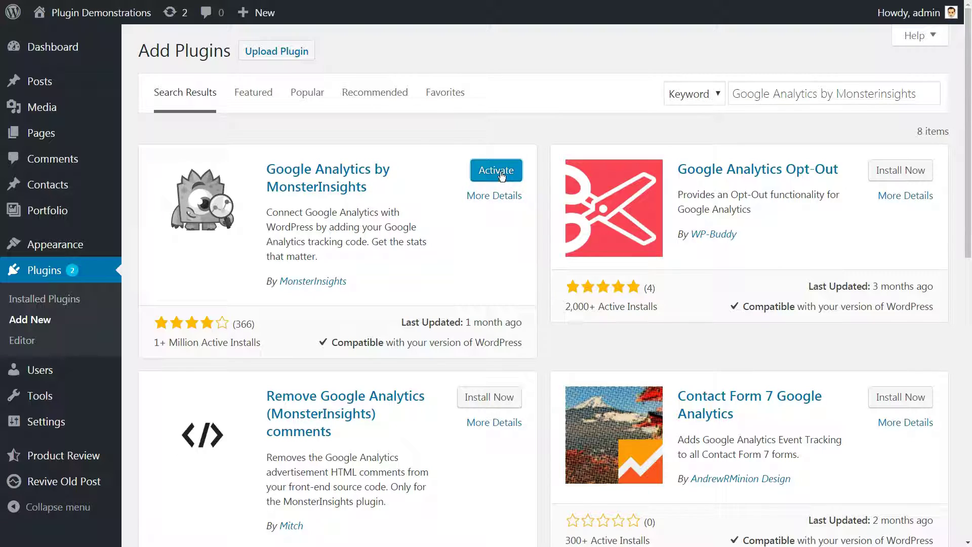
click(501, 176)
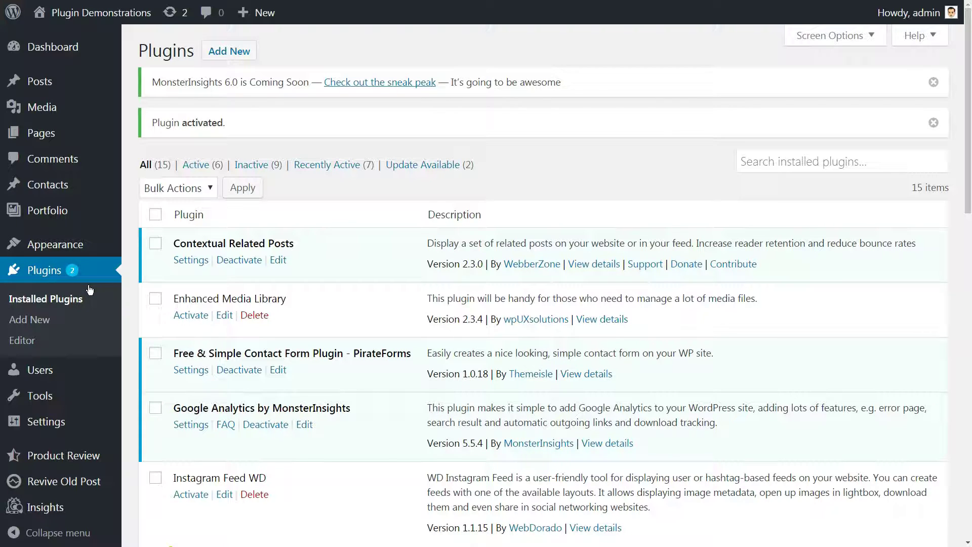
scroll(90, 291, down, 2)
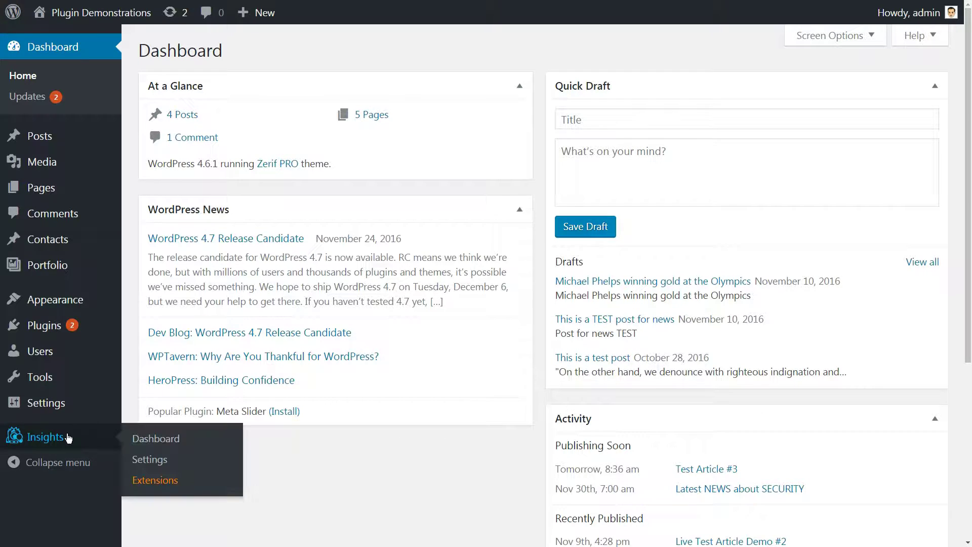
Step: In MonsterInsights settings, authenticate with Google and allow access to Analytics data
click(146, 460)
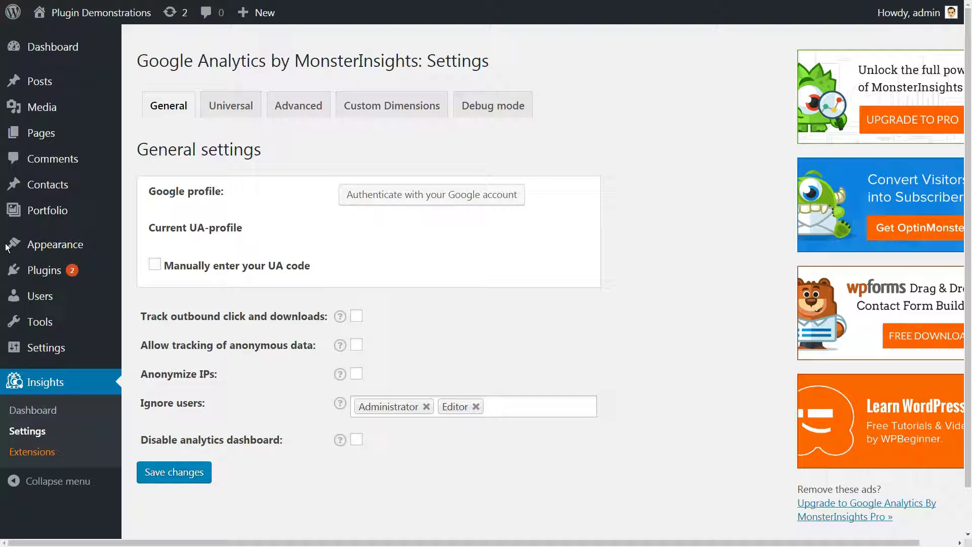
click(415, 199)
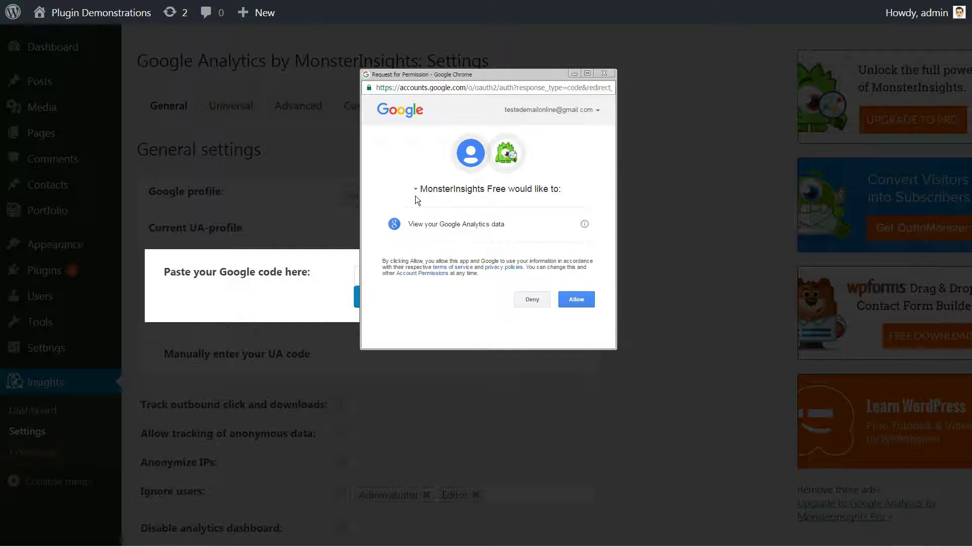
click(578, 299)
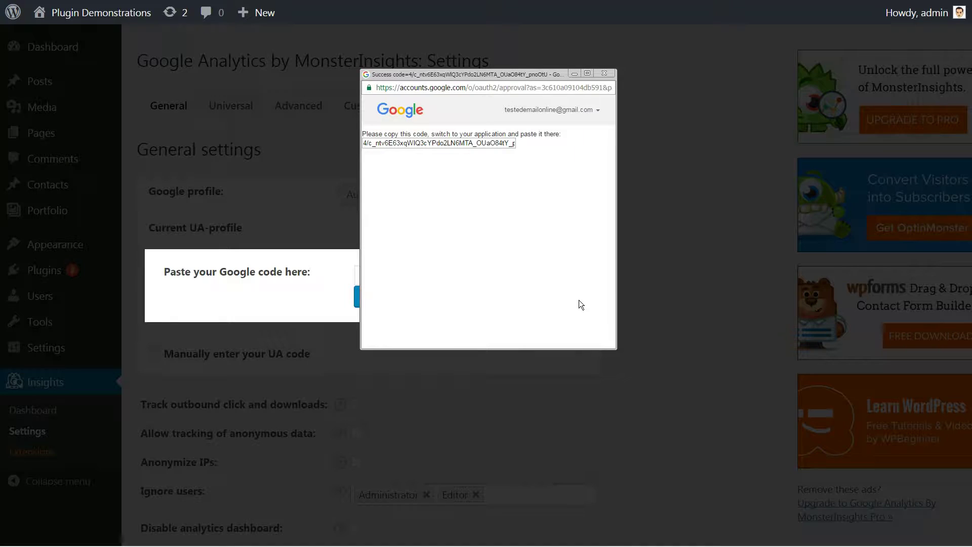
Step: Copy the Google authorization code, paste it into the MonsterInsights code field and save it
drag(363, 142, 590, 145)
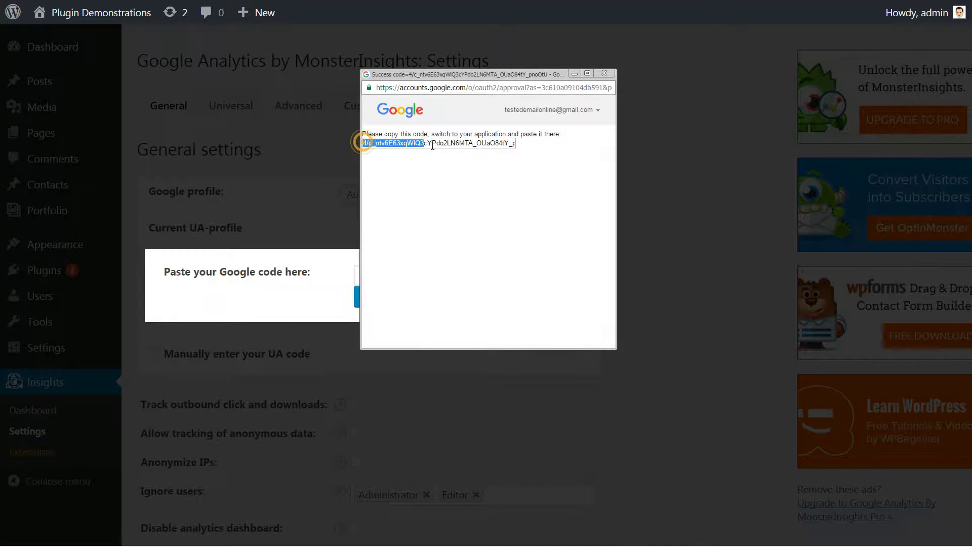
right_click(474, 141)
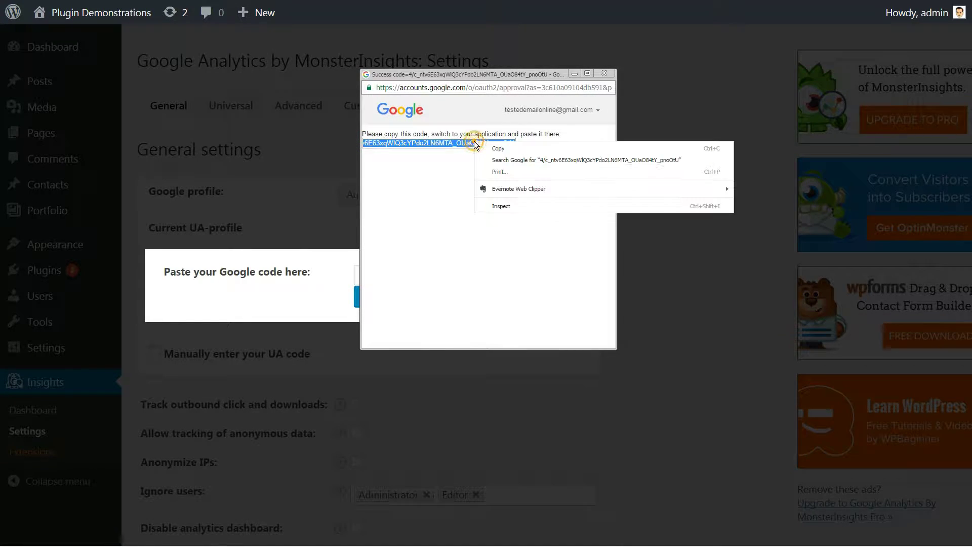
click(505, 151)
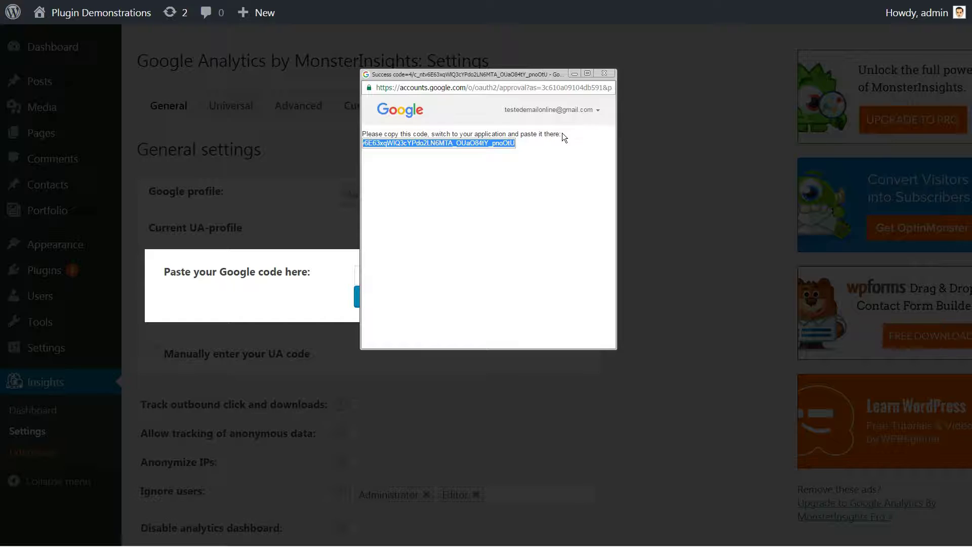
click(607, 74)
right_click(374, 273)
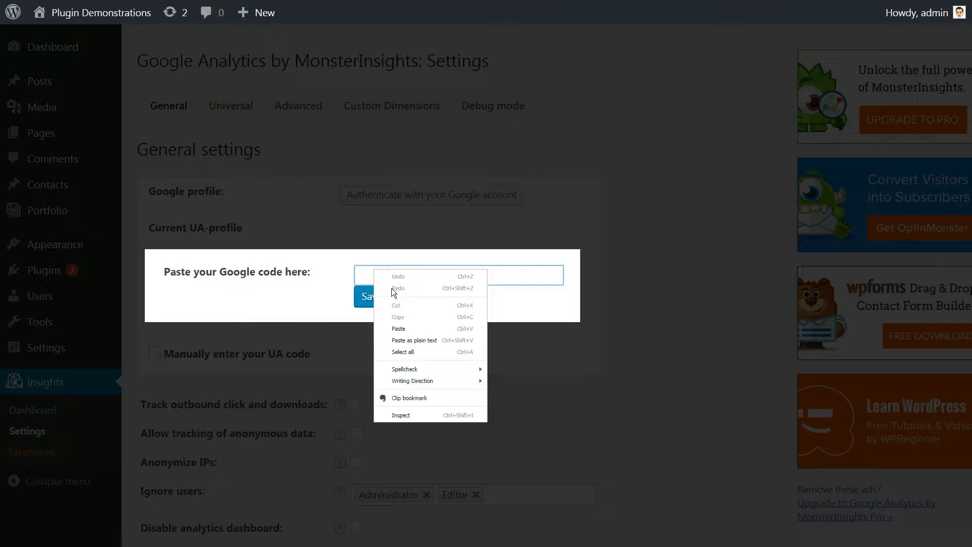
click(405, 329)
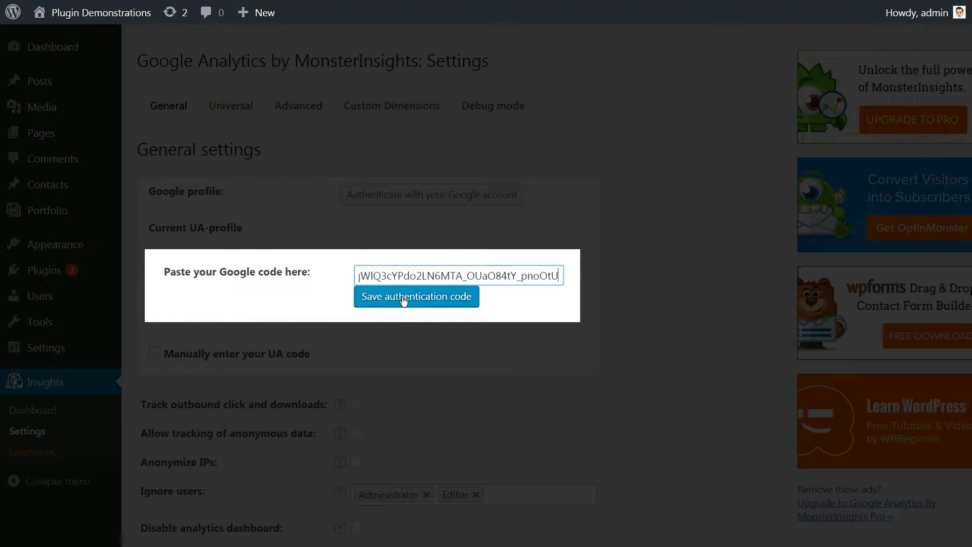
click(404, 301)
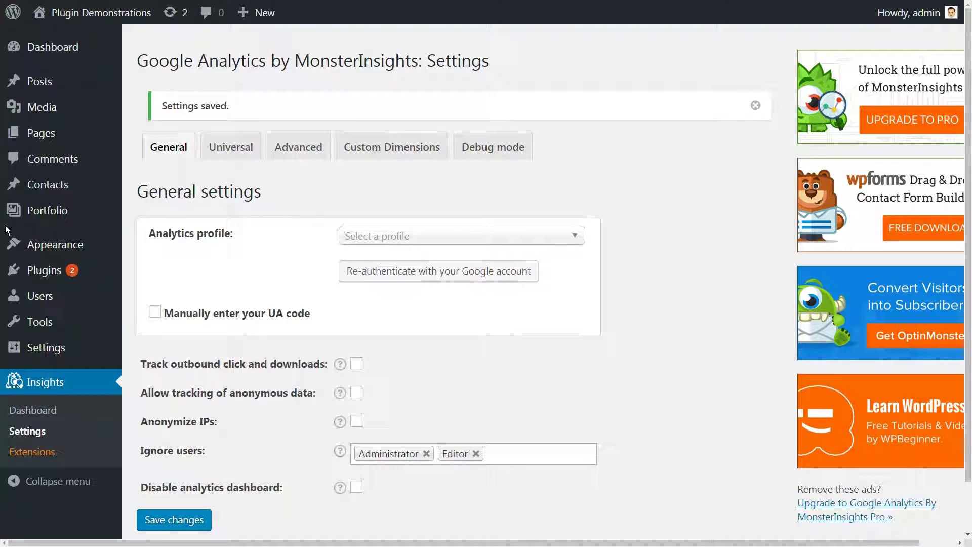
Step: Set the analytics profile to All Web Site Data (UA-87943366-1)
click(571, 237)
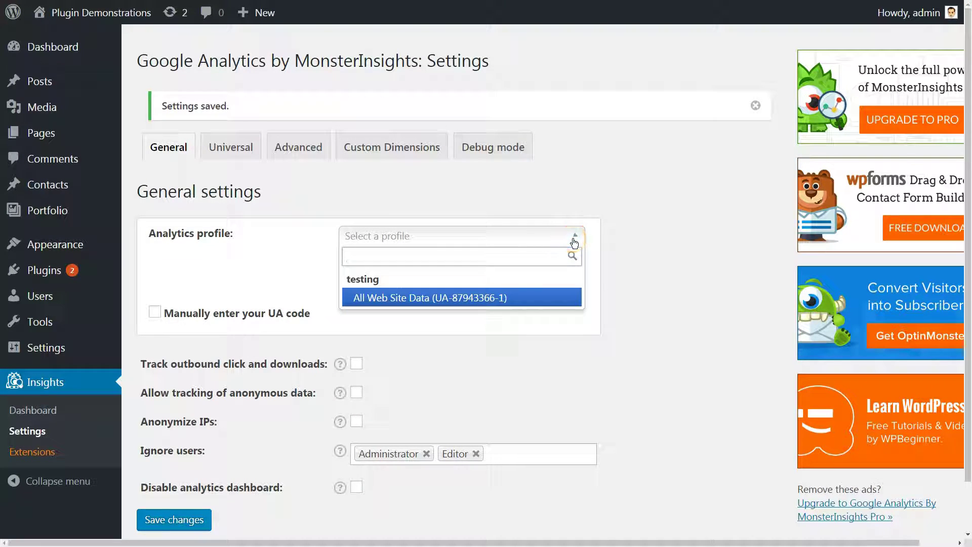
click(415, 303)
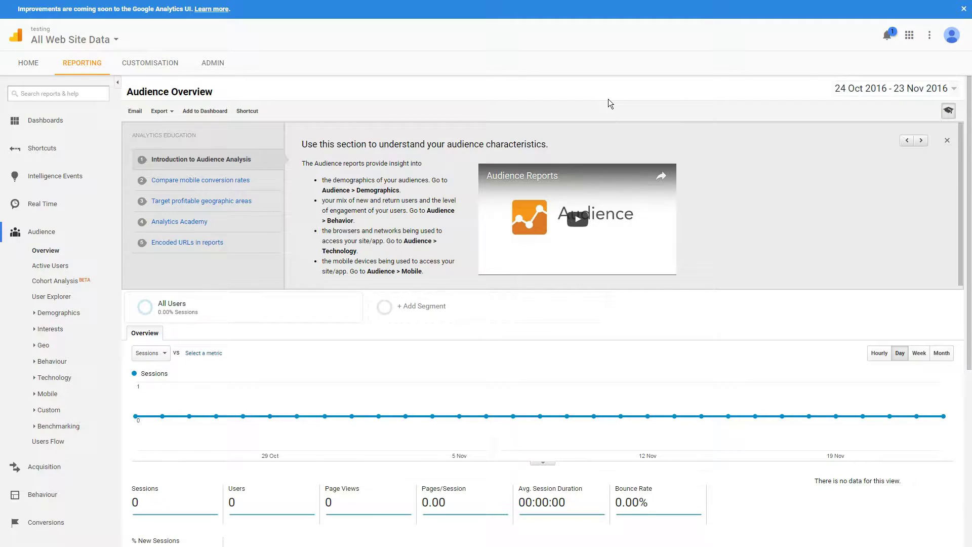
Step: Go to Reporting, dismiss the education panel and show the Real Time Overview report
click(77, 68)
click(947, 141)
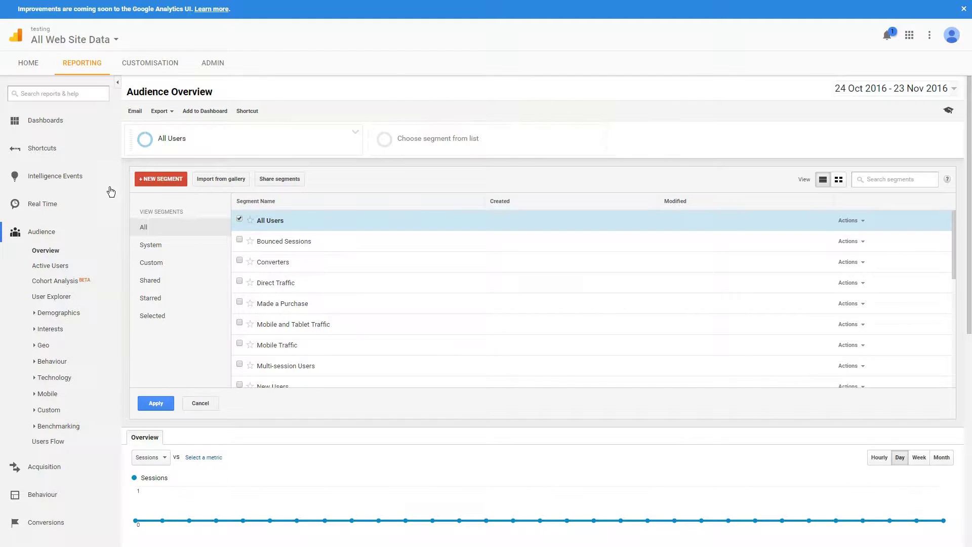
click(38, 205)
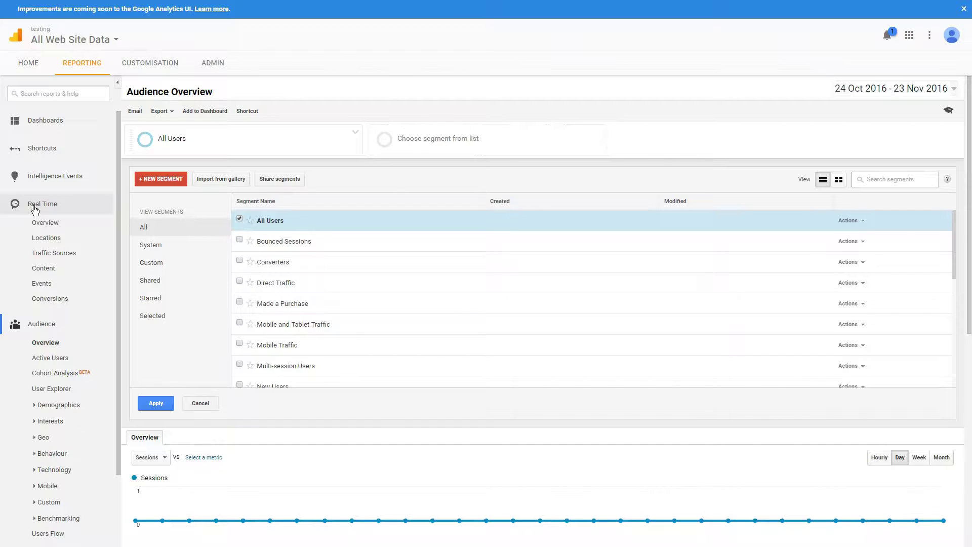
click(46, 223)
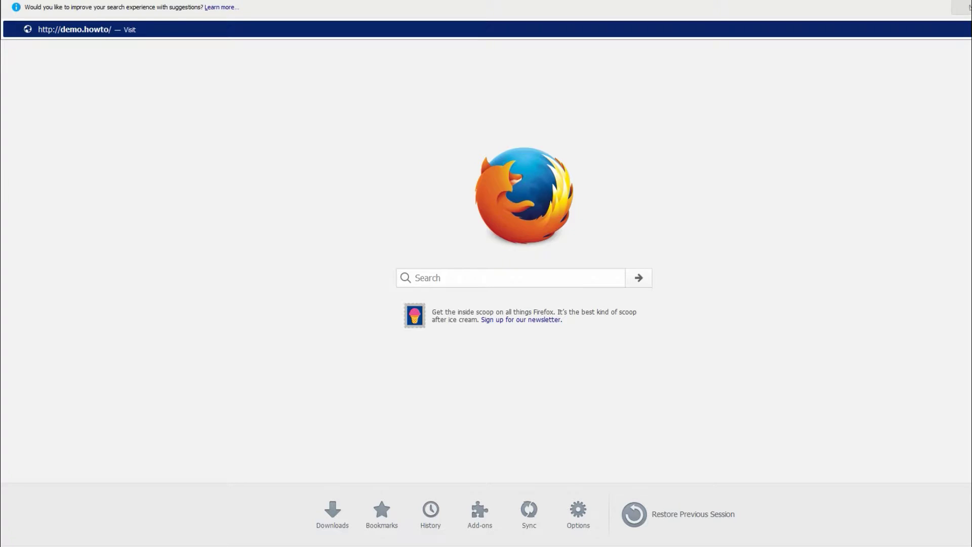
text(be)
text(online.com)
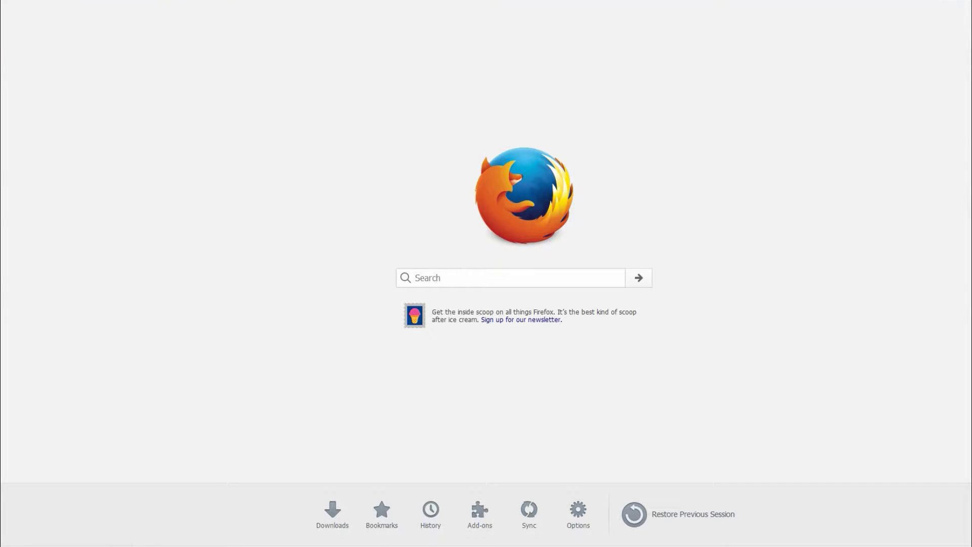
Step: Load the demo portfolio site and visit its Home and Sample Page to generate traffic
key(Return)
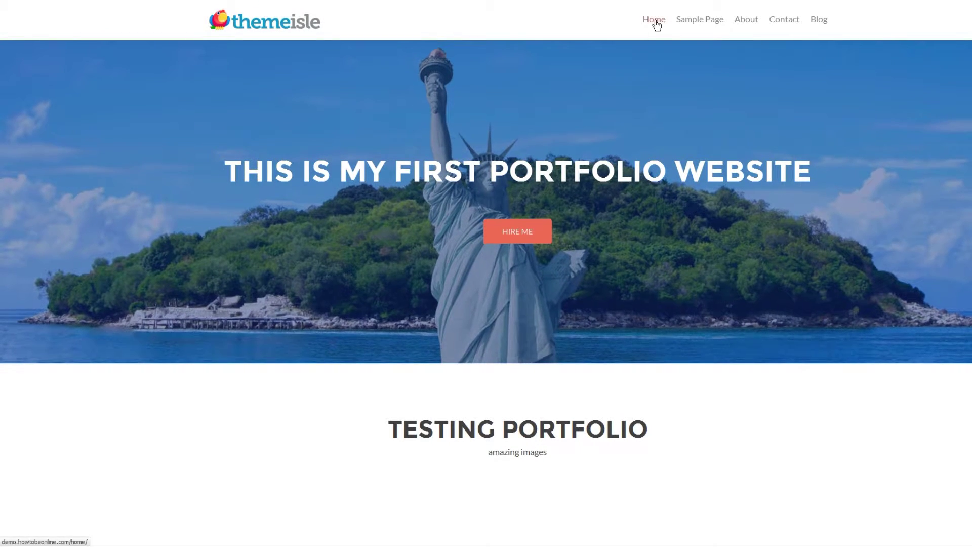
click(654, 18)
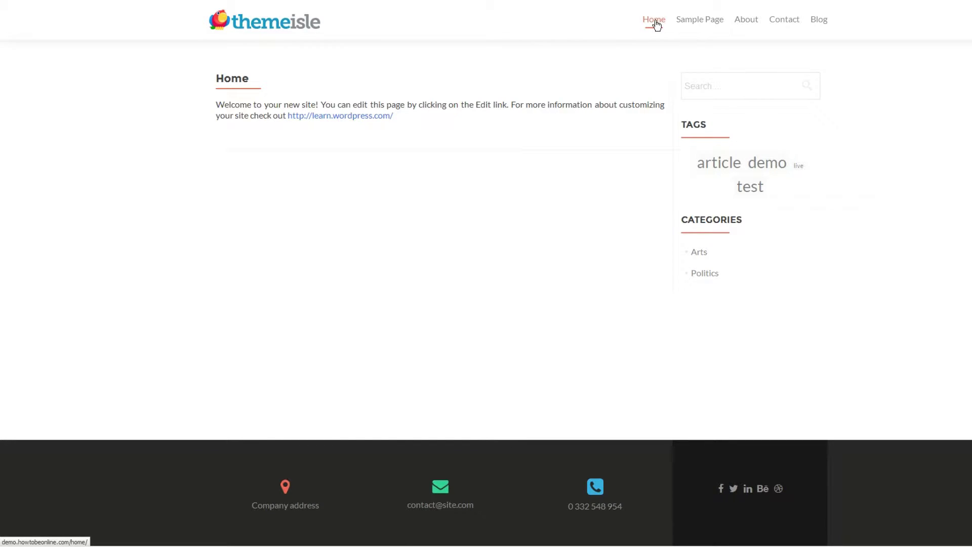
click(696, 25)
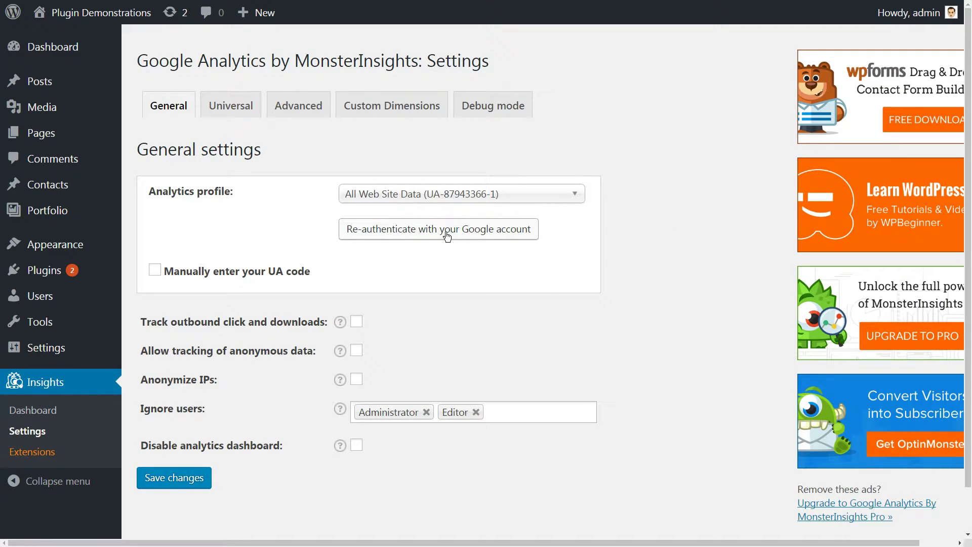
Step: Re-authenticate MonsterInsights with Google and allow Analytics access for a fresh code
click(447, 232)
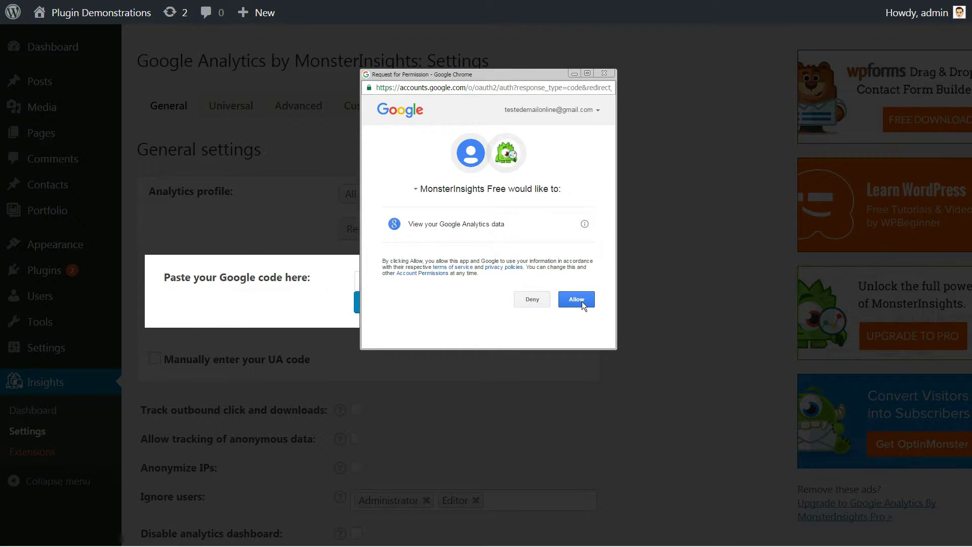
click(577, 302)
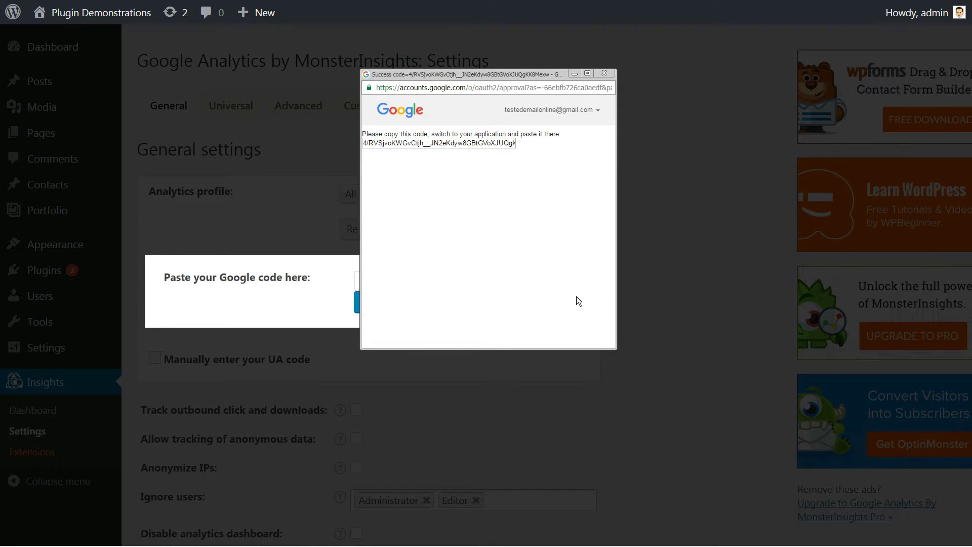
click(446, 143)
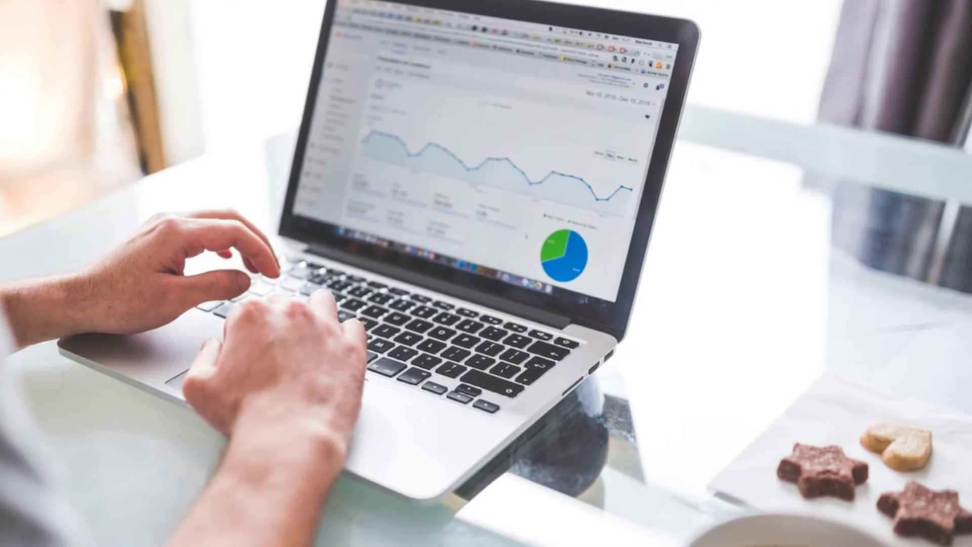